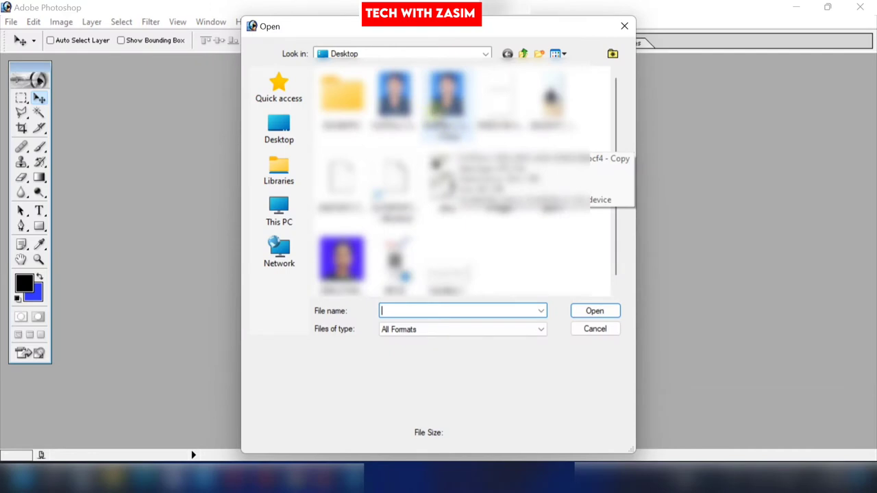
# Open the blue-background portrait photo and the signature image together from the Desktop, and shift the photo window aside
pyautogui.click(446, 95)
pyautogui.keyDown('ctrl'); pyautogui.click(447, 260); pyautogui.keyUp('ctrl')
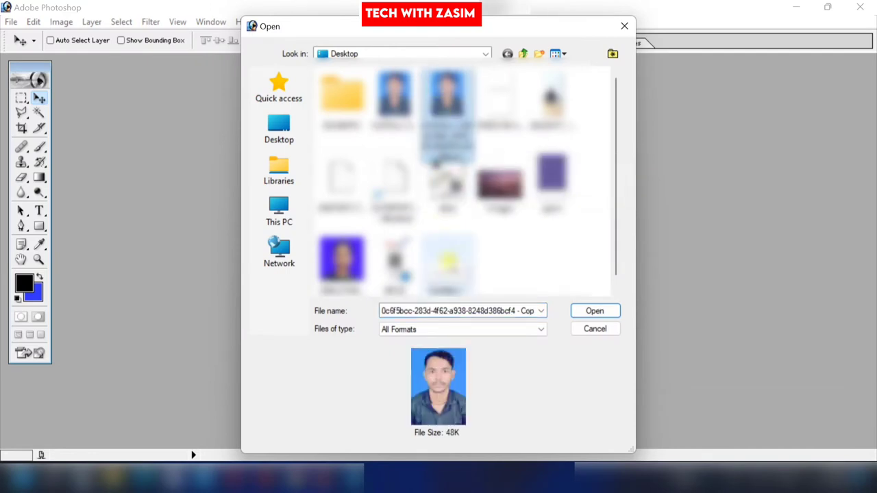
pyautogui.click(588, 312)
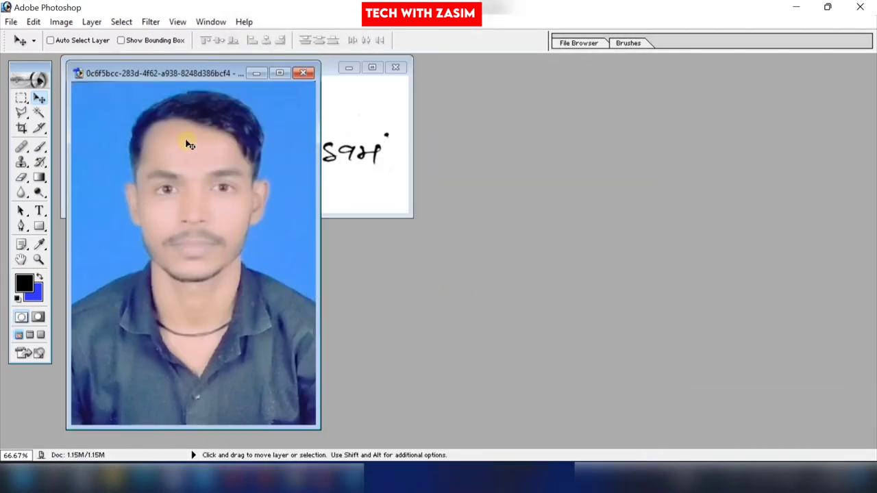
pyautogui.moveTo(177, 69)
pyautogui.mouseDown()
pyautogui.moveTo(560, 90)
pyautogui.moveTo(523, 115)
pyautogui.moveTo(535, 122)
pyautogui.moveTo(530, 84)
pyautogui.moveTo(71, 226)
pyautogui.moveTo(100, 149)
pyautogui.moveTo(133, 125)
pyautogui.mouseUp()
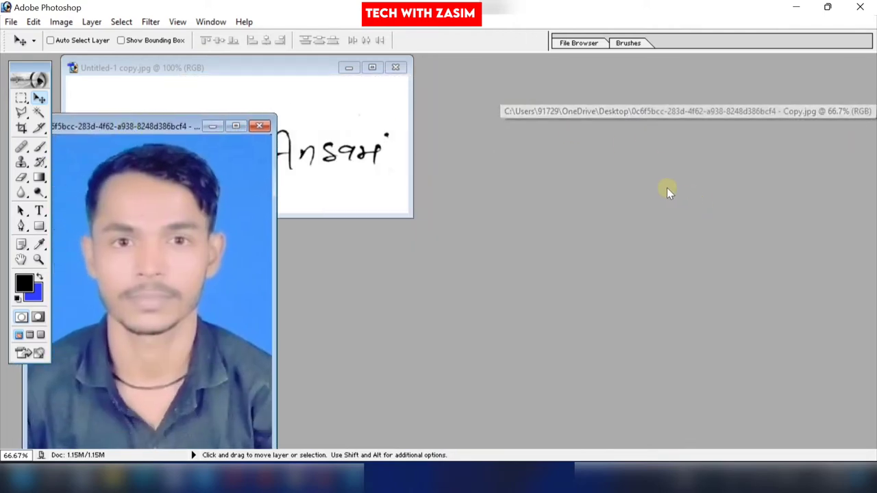
# Create a new white RGB document 213 pixels wide and 213 pixels high at 300 pixels/inch
pyautogui.click(11, 23)
pyautogui.moveTo(29, 27)
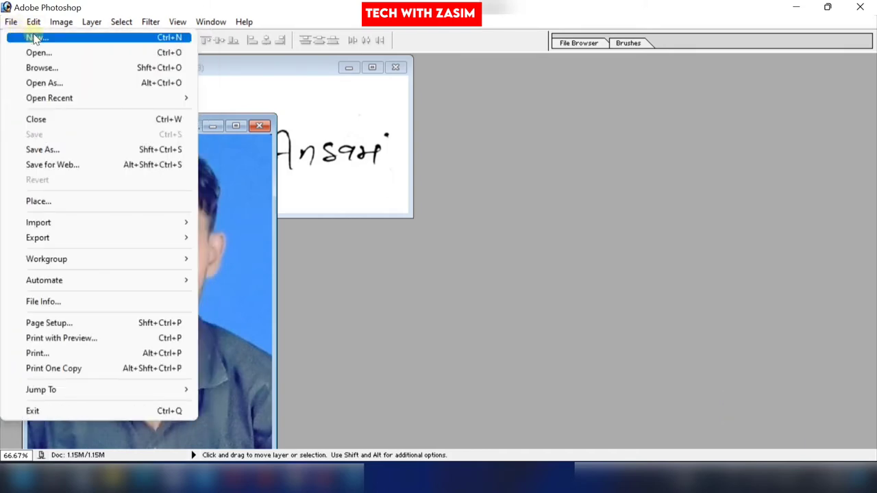
pyautogui.click(32, 39)
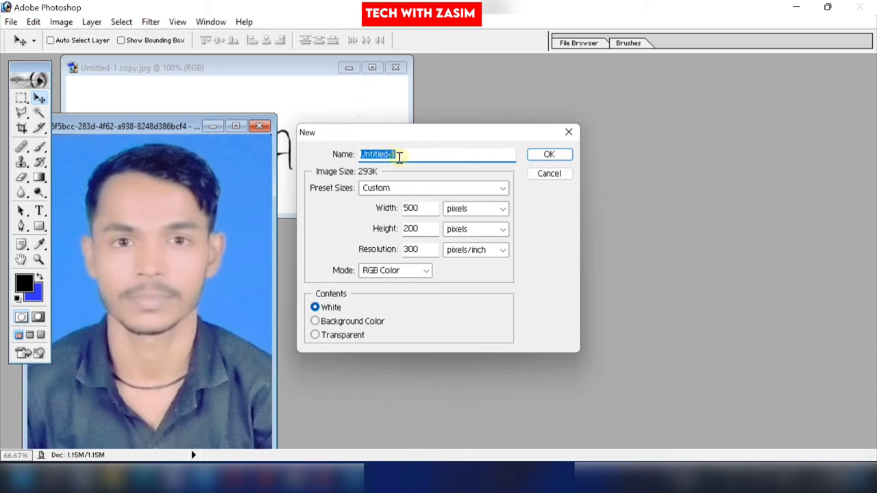
pyautogui.press('Tab')
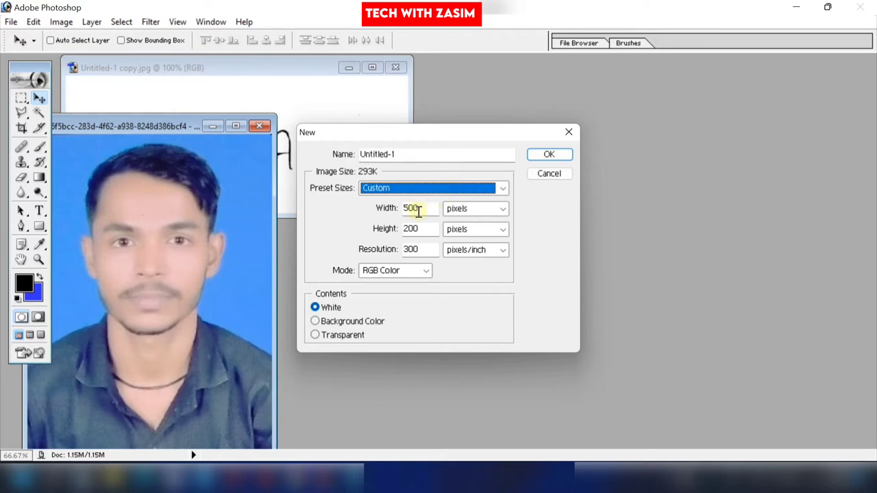
pyautogui.click(479, 209)
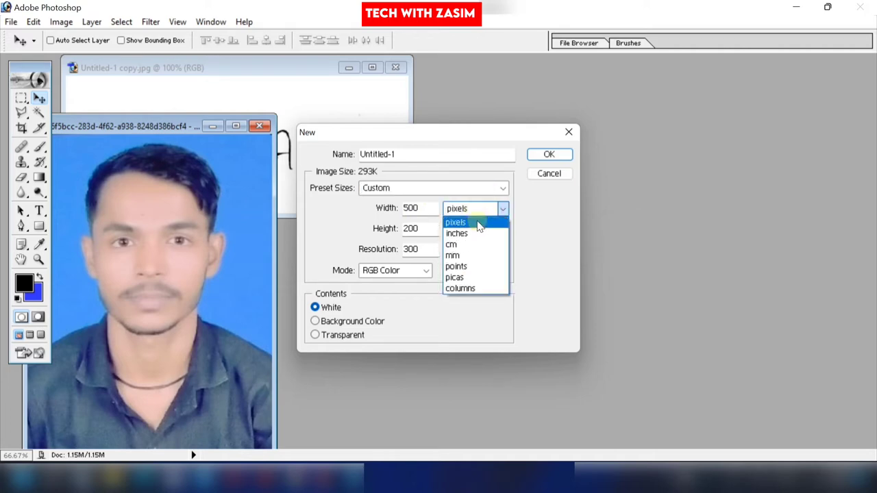
pyautogui.click(490, 225)
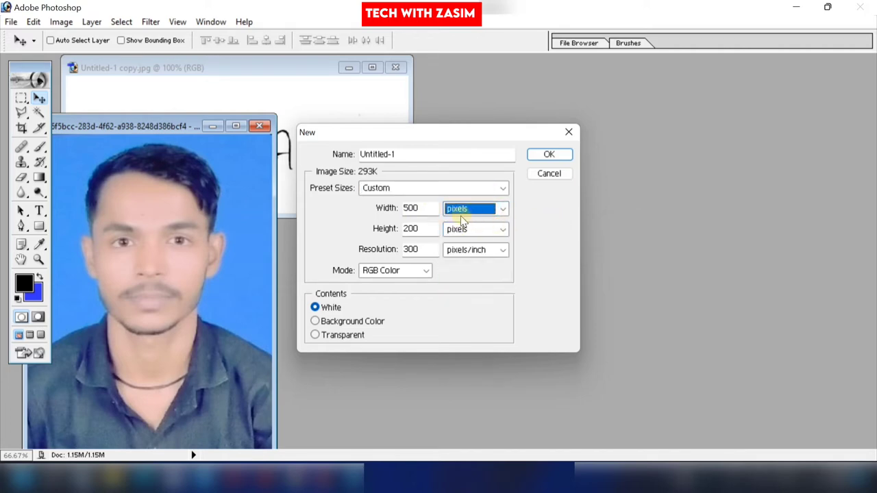
pyautogui.click(469, 232)
pyautogui.click(470, 231)
pyautogui.click(426, 209)
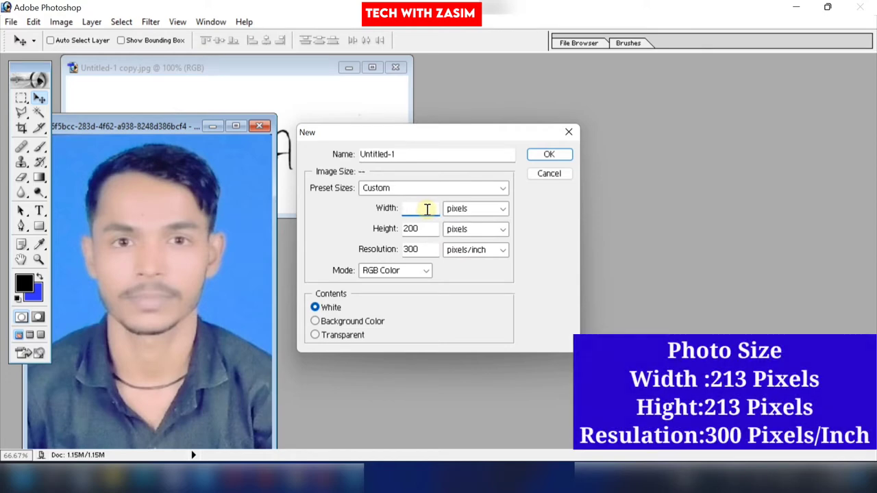
pyautogui.write('213')
pyautogui.click(431, 231)
pyautogui.write('13')
pyautogui.click(548, 154)
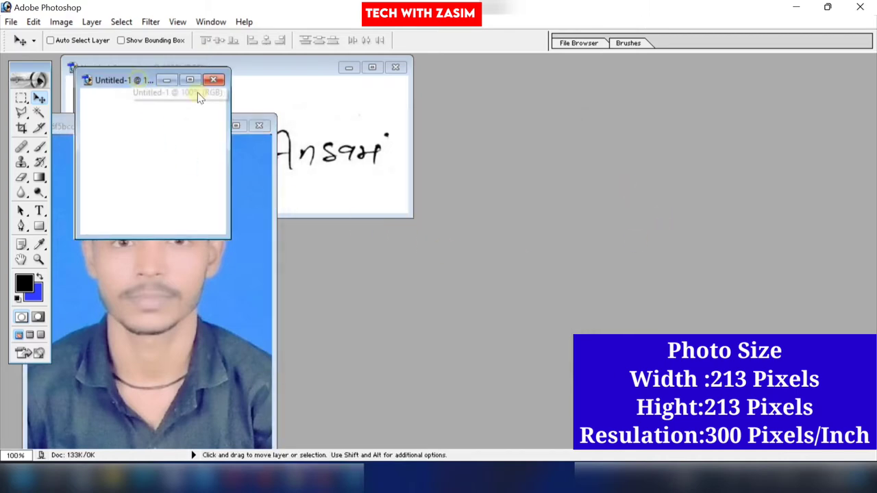
# Move the blank document's window clear of the portrait and copy the portrait into it as a layer
pyautogui.moveTo(199, 98)
pyautogui.mouseDown()
pyautogui.moveTo(460, 122)
pyautogui.moveTo(504, 147)
pyautogui.mouseUp()
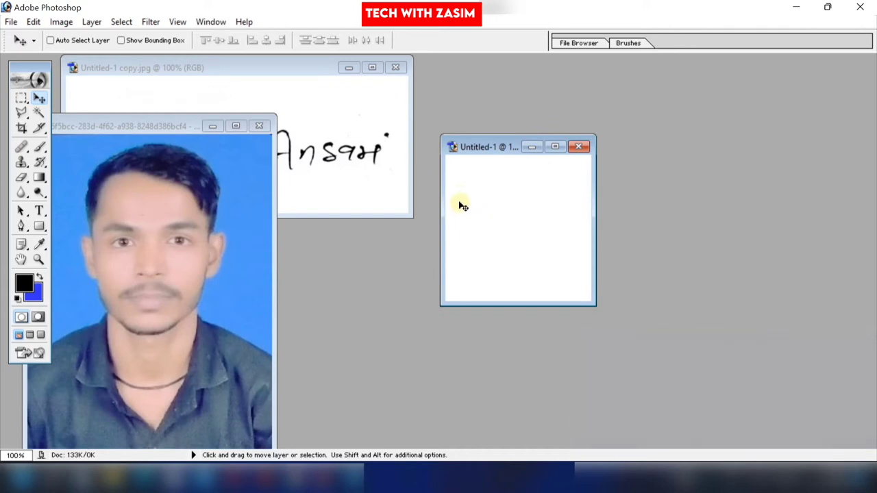
pyautogui.click(165, 244)
pyautogui.press('alt')
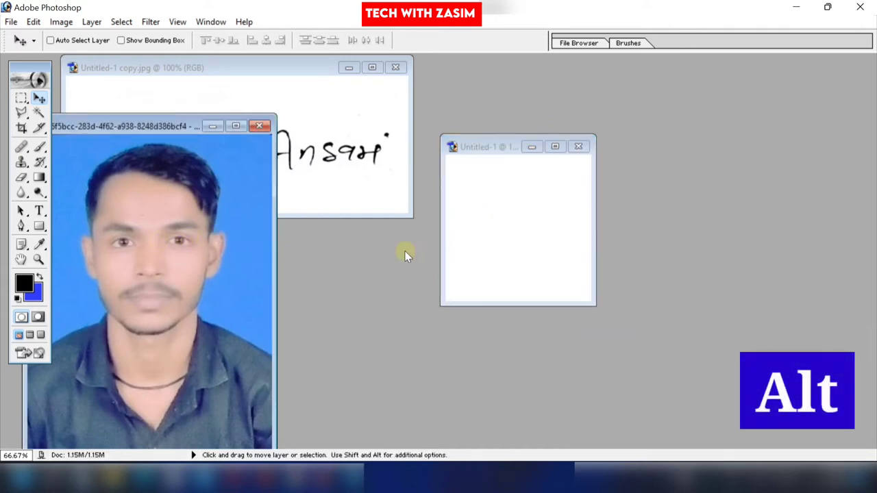
pyautogui.moveTo(119, 278); pyautogui.dragTo(524, 249)
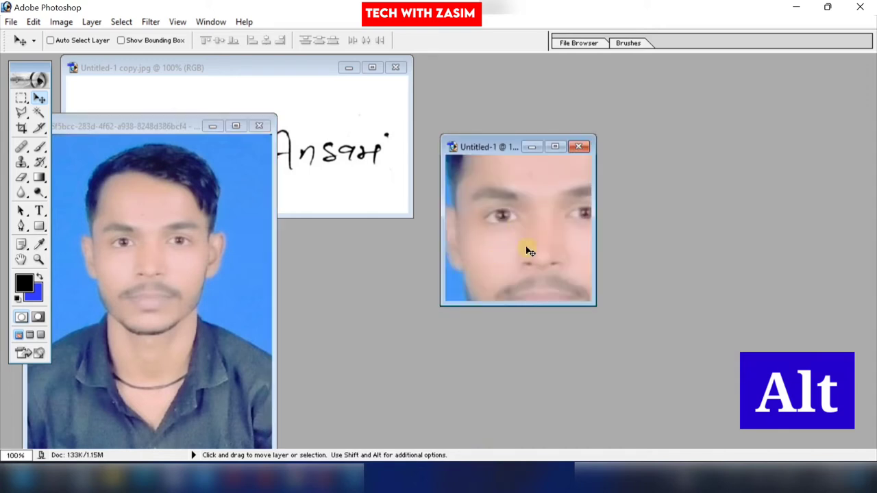
# Scale the copied portrait down with Free Transform to about 33% width and 37% height so it fits inside the square canvas
pyautogui.hotkey('ctrl', 't')
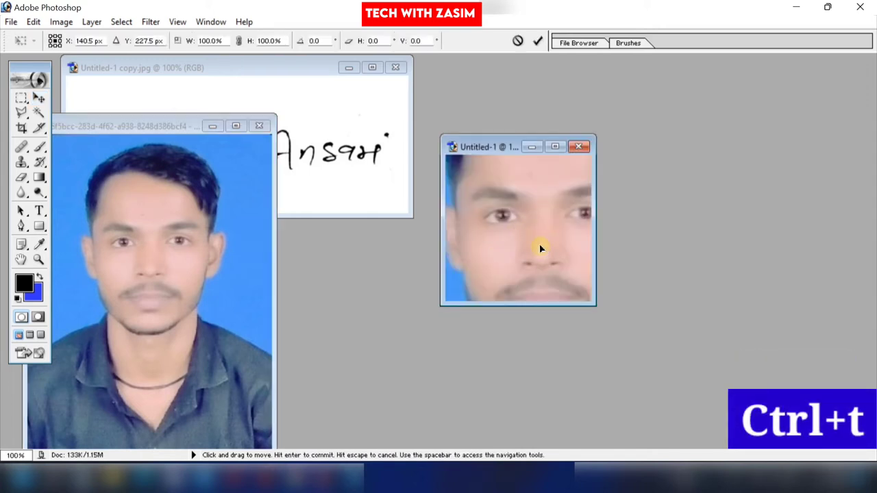
pyautogui.moveTo(538, 247); pyautogui.dragTo(568, 231)
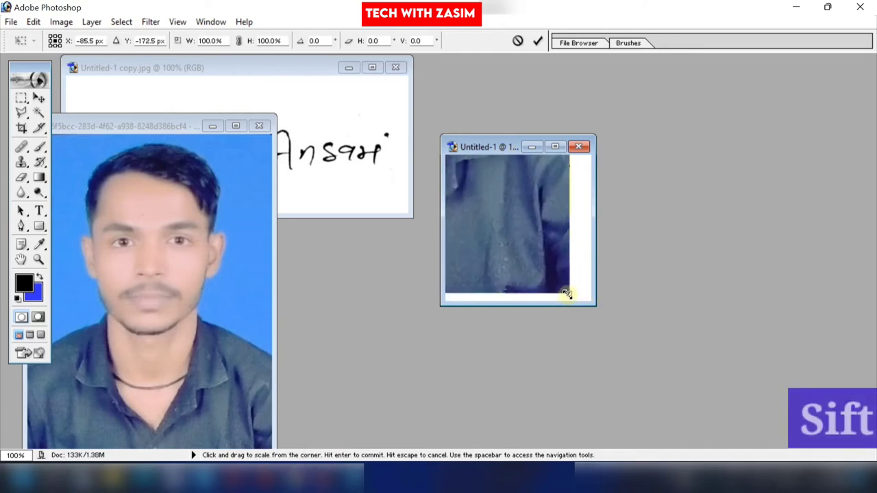
pyautogui.moveTo(569, 293); pyautogui.dragTo(497, 218)
pyautogui.moveTo(547, 254); pyautogui.dragTo(505, 227)
pyautogui.moveTo(562, 269)
pyautogui.mouseDown()
pyautogui.moveTo(555, 250)
pyautogui.moveTo(546, 256)
pyautogui.moveTo(500, 202)
pyautogui.moveTo(548, 265)
pyautogui.mouseUp()
pyautogui.moveTo(579, 294); pyautogui.dragTo(560, 292)
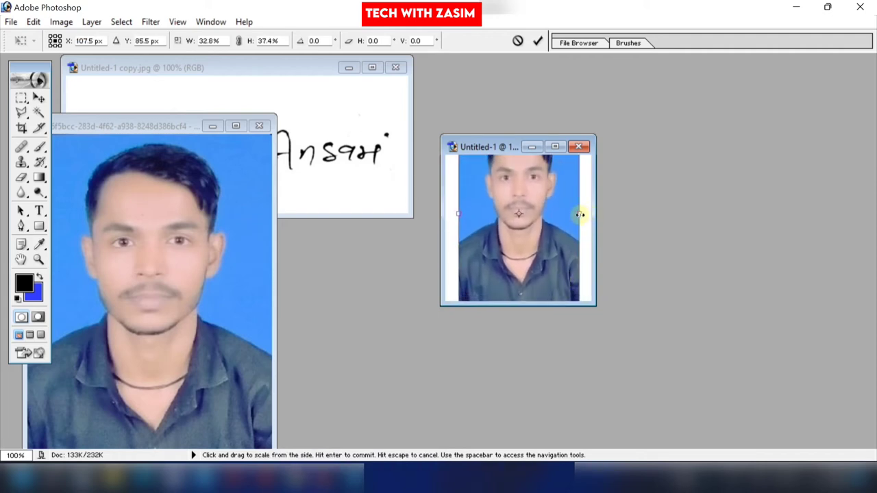
# Stretch the portrait to about 42% width and 41% height, position the whole head within the square canvas, and apply the transform
pyautogui.moveTo(581, 213); pyautogui.dragTo(593, 211)
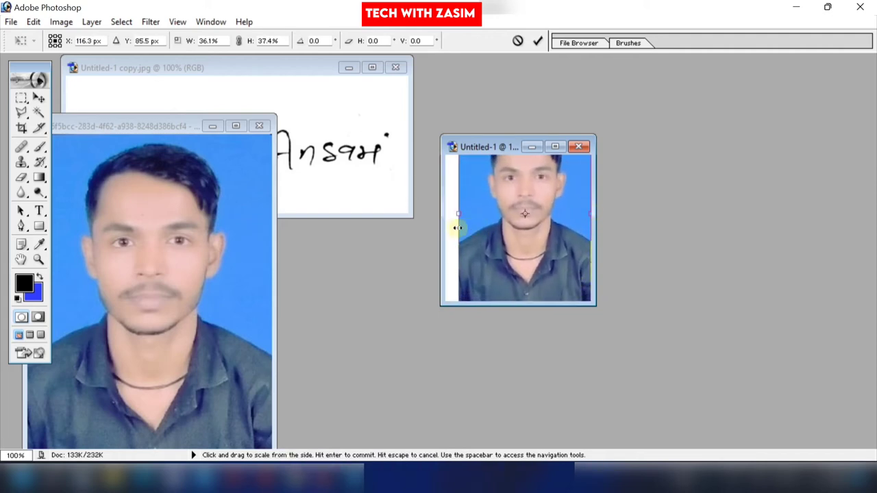
pyautogui.moveTo(455, 213); pyautogui.dragTo(532, 239)
pyautogui.moveTo(522, 304); pyautogui.dragTo(522, 314)
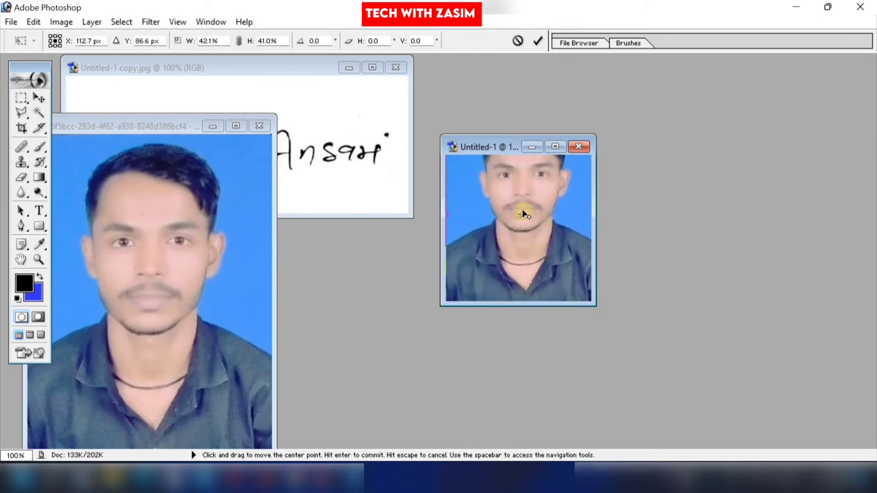
pyautogui.moveTo(524, 211); pyautogui.dragTo(525, 231)
pyautogui.moveTo(514, 184); pyautogui.dragTo(494, 231)
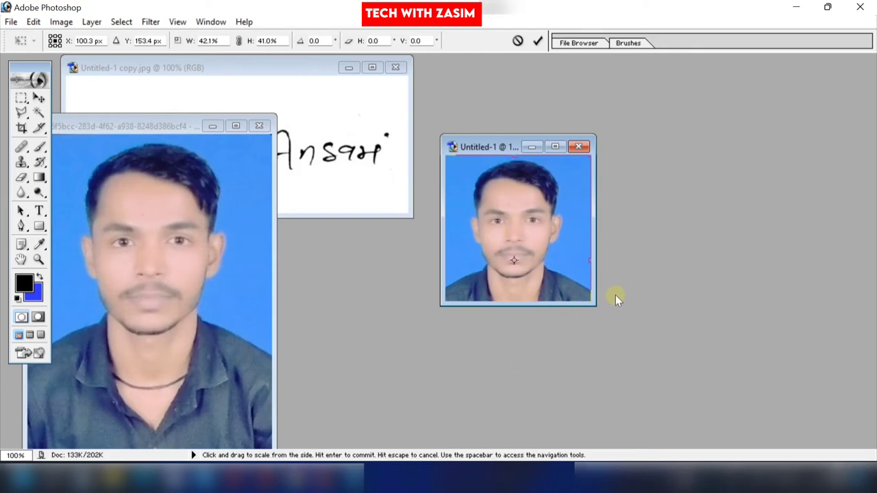
pyautogui.press('Return')
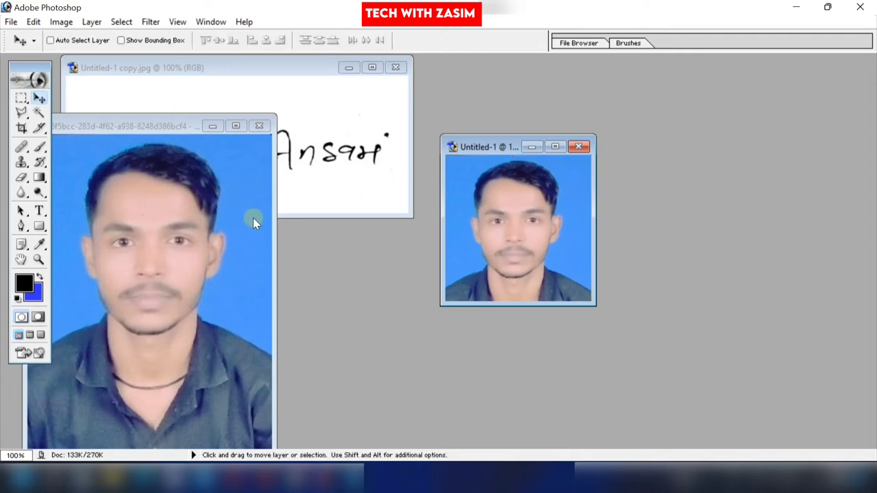
# Move the resized square photo's window away from the other images into the empty workspace
pyautogui.click(141, 122)
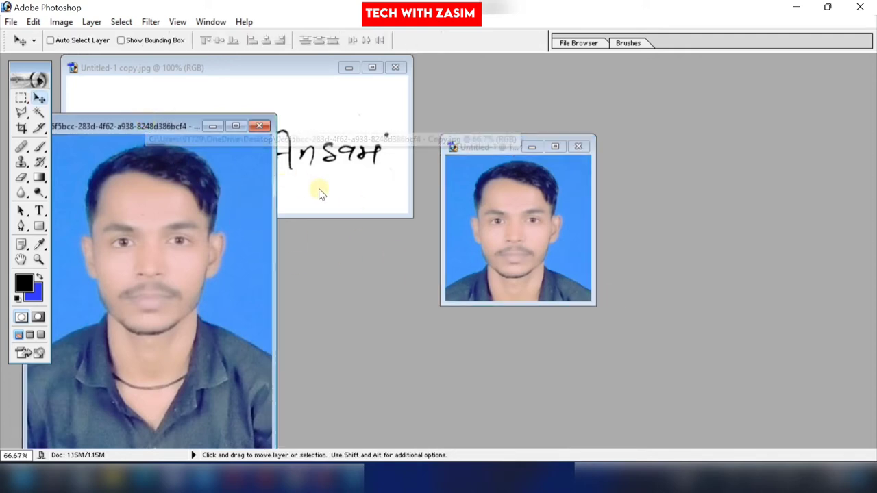
pyautogui.click(488, 148)
pyautogui.moveTo(497, 144); pyautogui.dragTo(712, 109)
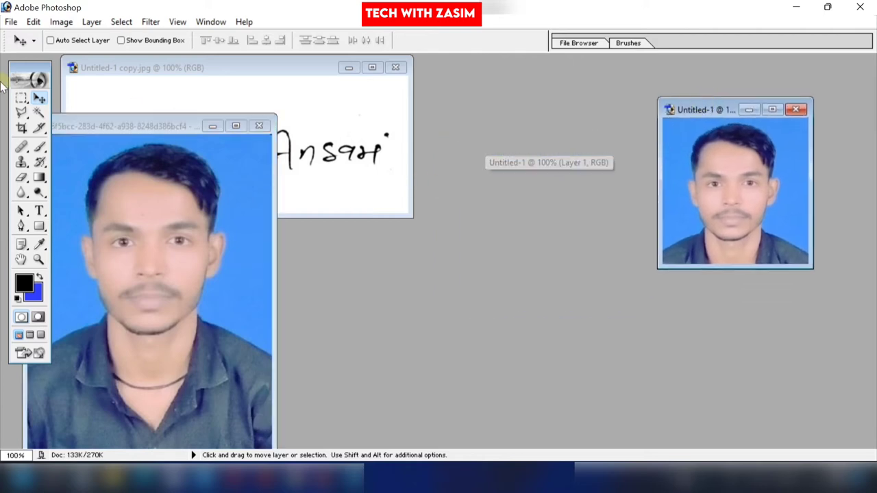
# Start saving the resized photo under a new name, with the Desktop as location and photo as the file name
pyautogui.click(11, 21)
pyautogui.click(5, 22)
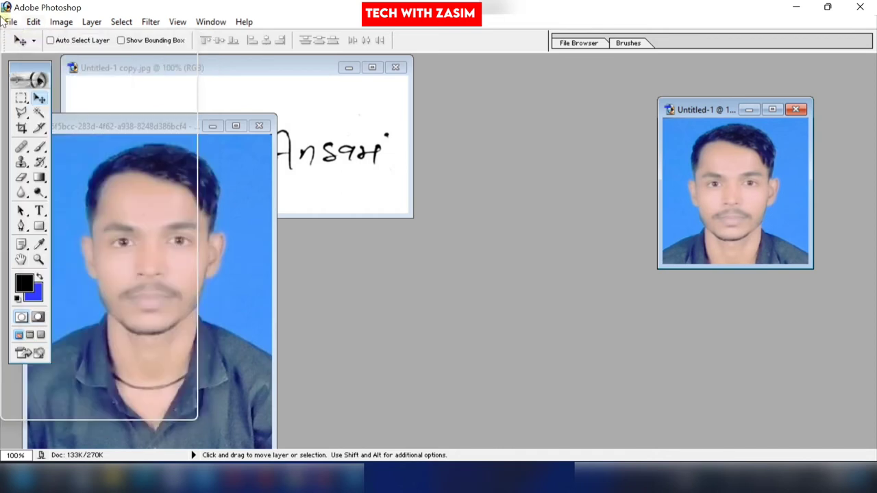
pyautogui.click(8, 21)
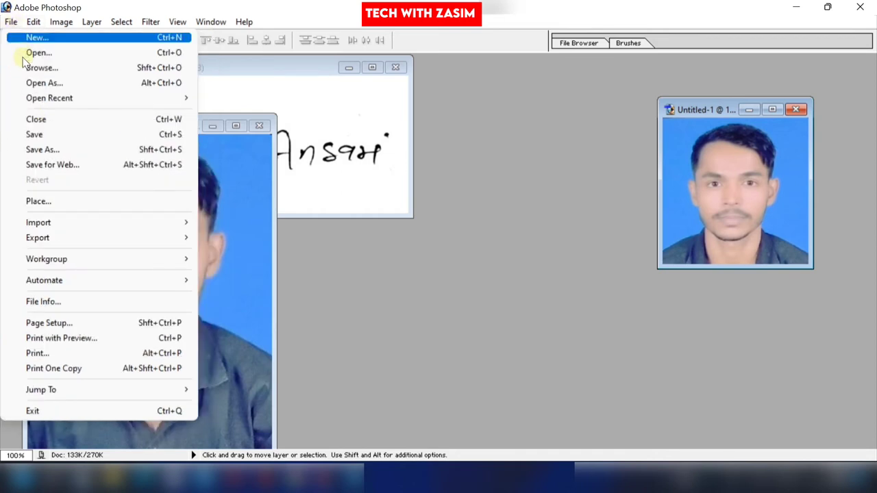
pyautogui.click(72, 157)
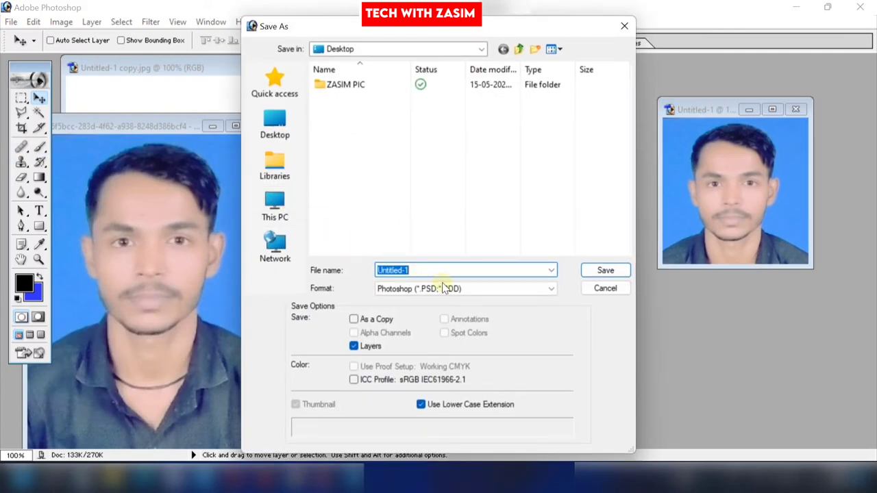
pyautogui.click(275, 130)
pyautogui.click(452, 267)
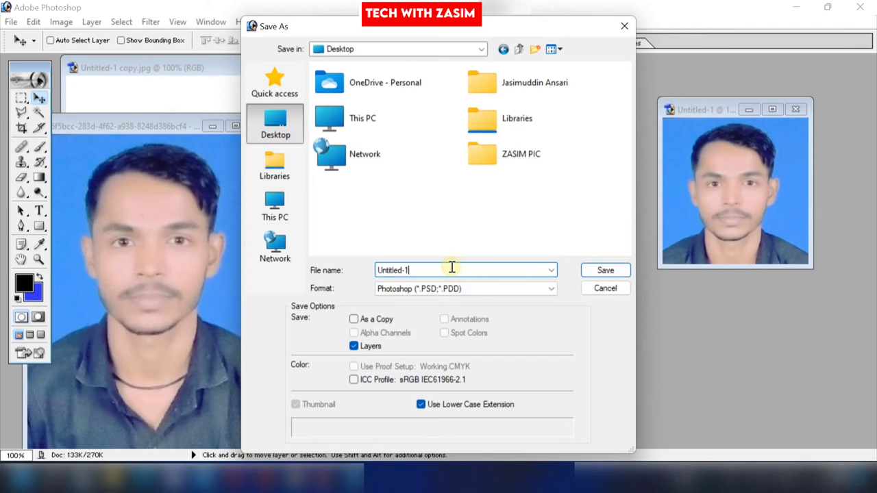
pyautogui.press('BackSpace')
pyautogui.press('BackSpace')
pyautogui.press('BackSpace')
pyautogui.press('BackSpace')
pyautogui.press('BackSpace')
pyautogui.write('p')
# Save the photo in JPEG format with High quality and Baseline ("Standard"), and close the original portrait
pyautogui.click(460, 291)
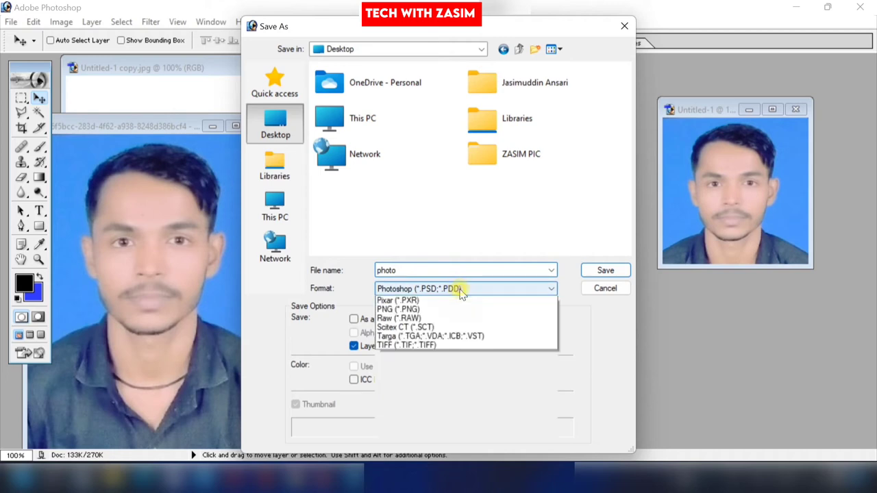
pyautogui.click(457, 356)
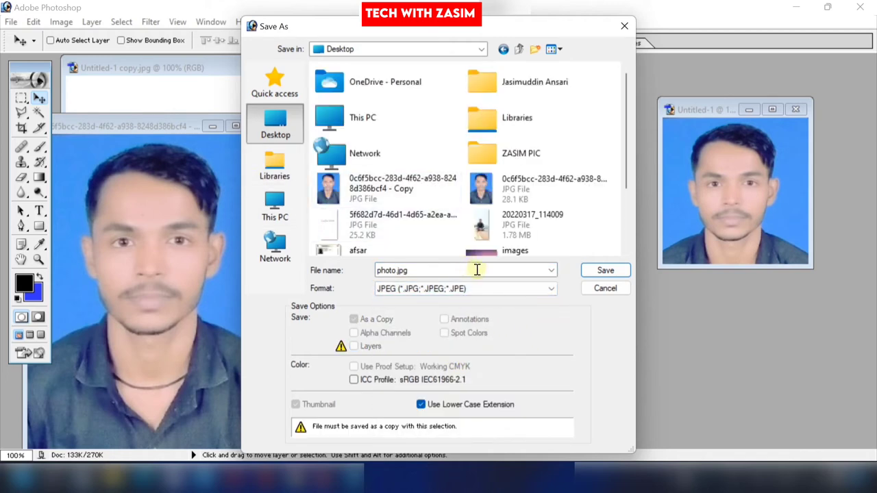
pyautogui.click(601, 272)
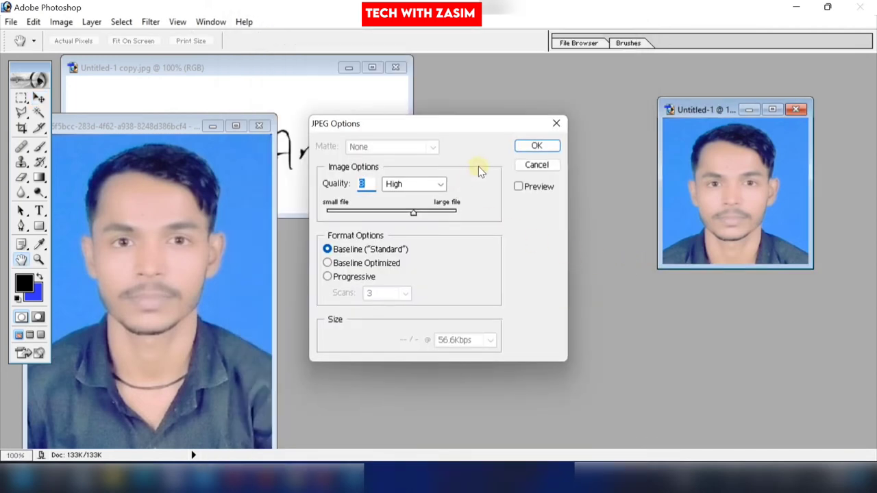
pyautogui.click(534, 145)
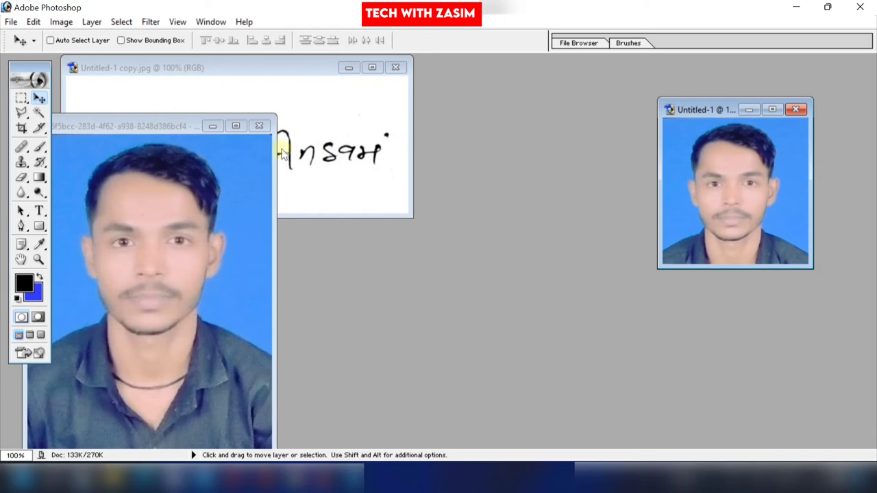
pyautogui.click(259, 126)
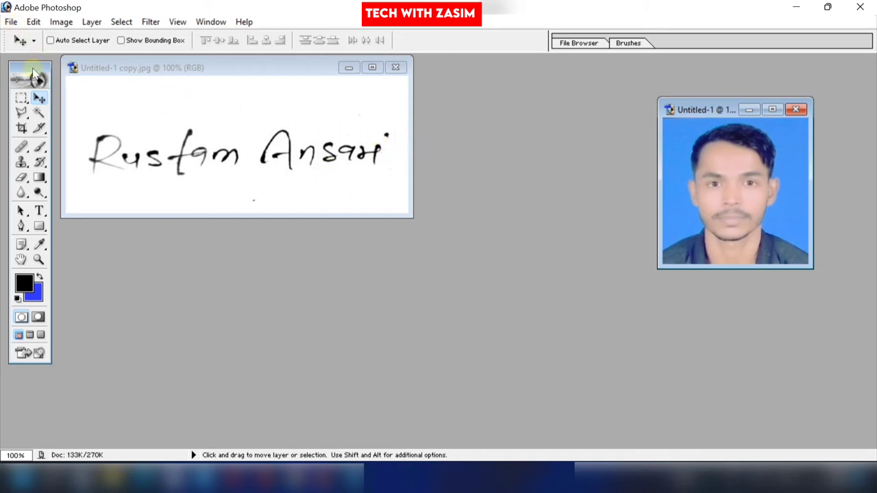
# Create a new white RGB document for the signature, 444 by 205 pixels at 600 pixels/inch
pyautogui.hotkey('ctrl', 'n')
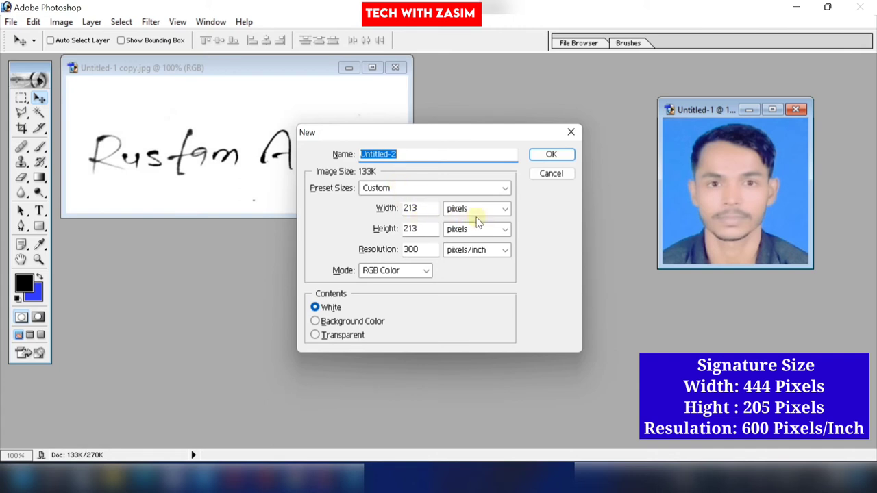
pyautogui.click(427, 212)
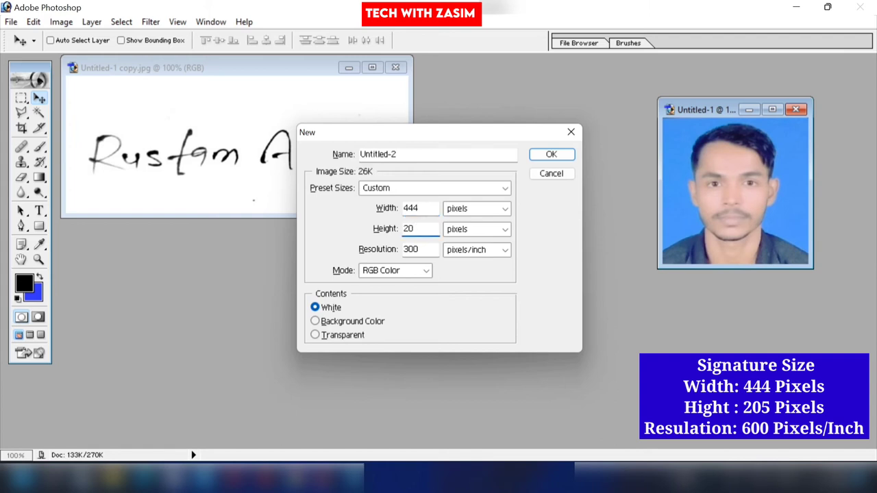
pyautogui.press('Tab')
pyautogui.press('BackSpace')
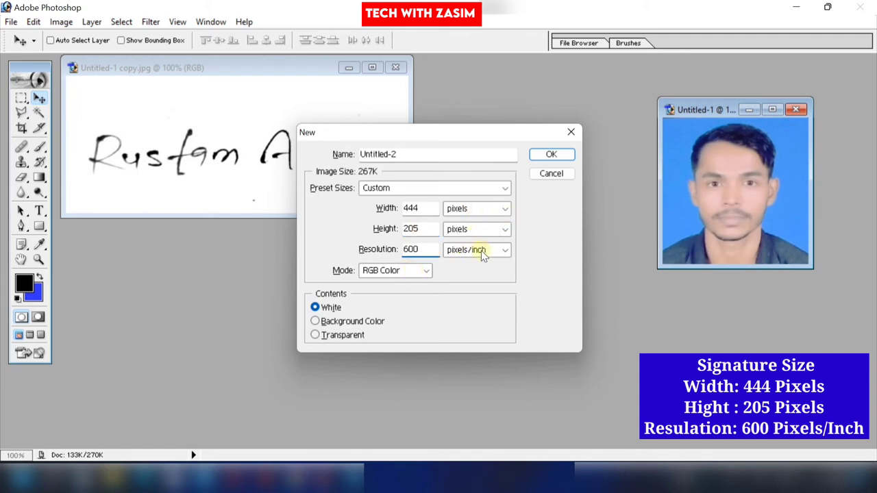
pyautogui.click(550, 154)
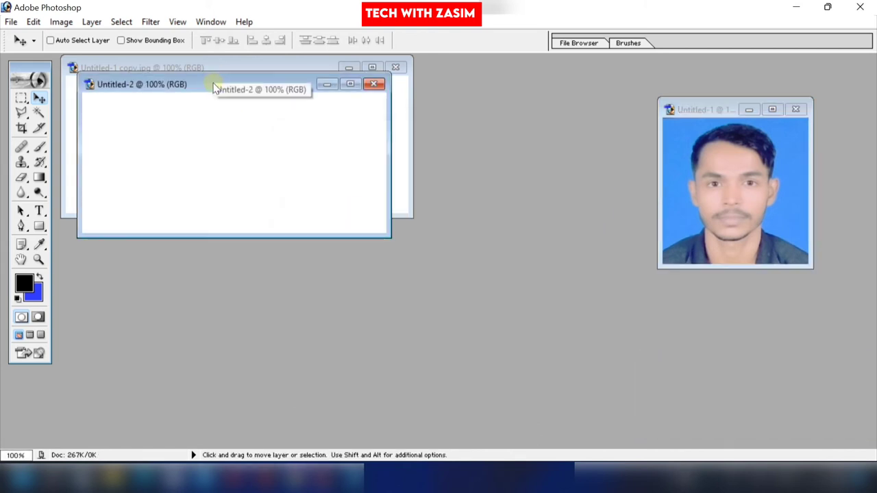
# Move the blank document's window clear of the original signature image and copy the signature into the blank document as a layer
pyautogui.moveTo(215, 87); pyautogui.dragTo(500, 199)
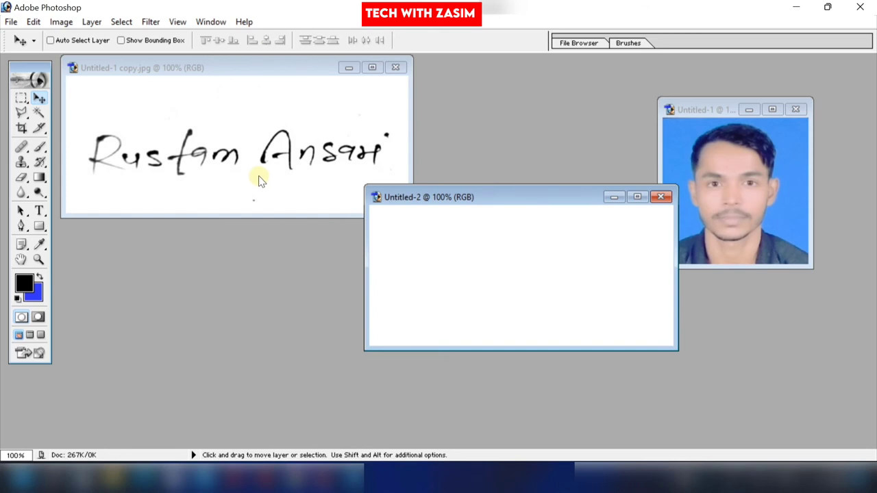
pyautogui.click(185, 168)
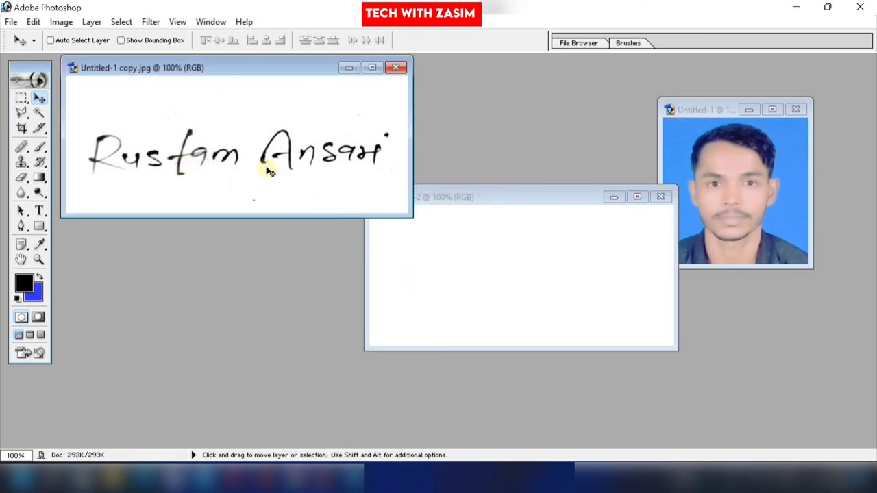
pyautogui.moveTo(270, 172)
pyautogui.mouseDown()
pyautogui.moveTo(438, 260)
pyautogui.moveTo(527, 278)
pyautogui.moveTo(594, 307)
pyautogui.moveTo(593, 294)
pyautogui.moveTo(495, 249)
pyautogui.moveTo(470, 178)
pyautogui.moveTo(573, 283)
pyautogui.moveTo(599, 292)
pyautogui.mouseUp()
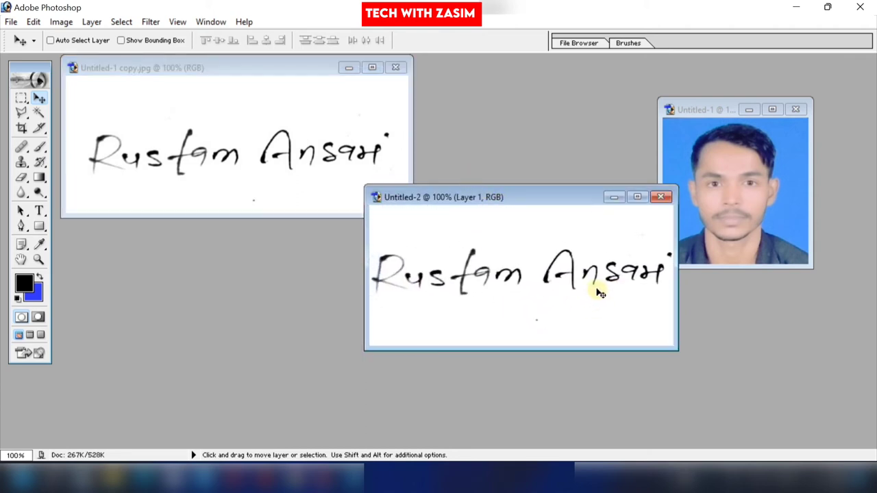
# Scale the pasted signature layer to about 86% width and 82.5% height with Free Transform so it fits inside the canvas
pyautogui.hotkey('ctrl', 't')
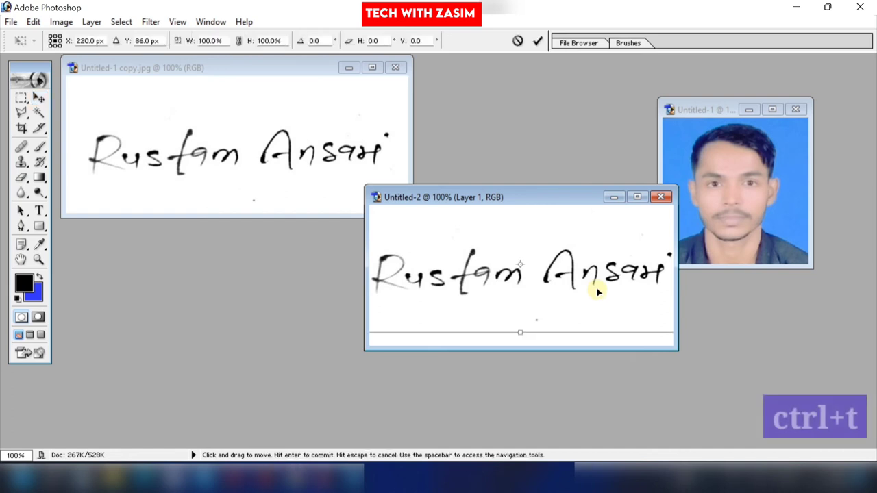
pyautogui.moveTo(610, 276)
pyautogui.mouseDown()
pyautogui.moveTo(552, 292)
pyautogui.moveTo(577, 309)
pyautogui.moveTo(525, 281)
pyautogui.moveTo(641, 305)
pyautogui.moveTo(673, 333)
pyautogui.mouseUp()
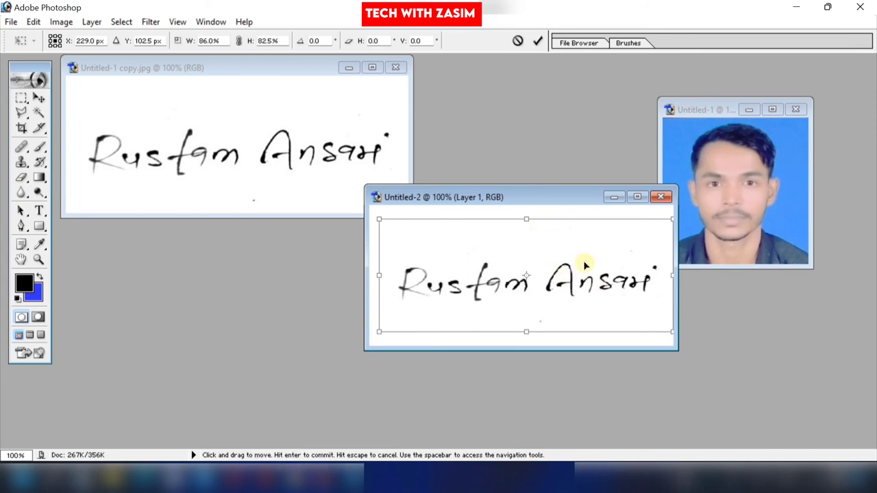
pyautogui.press('Return')
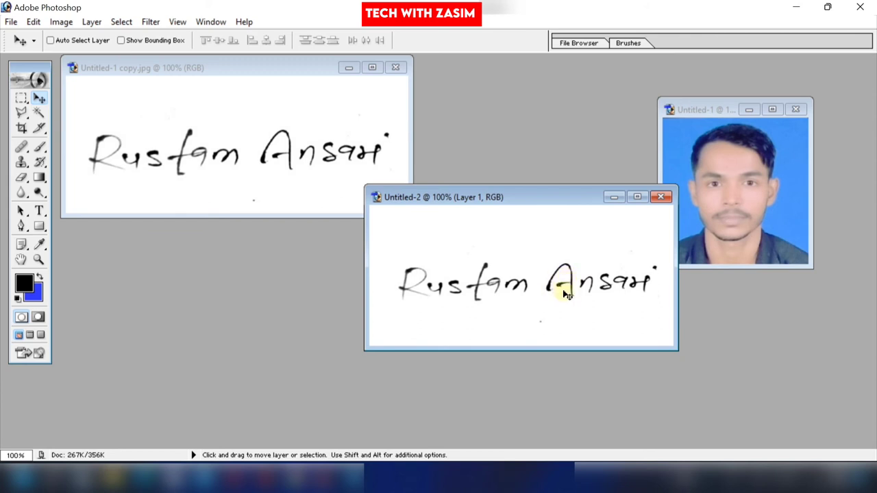
# Save the resized signature on the Desktop as Untitled-2 copy.jpg in JPEG format with High quality and Baseline ("Standard")
pyautogui.click(11, 22)
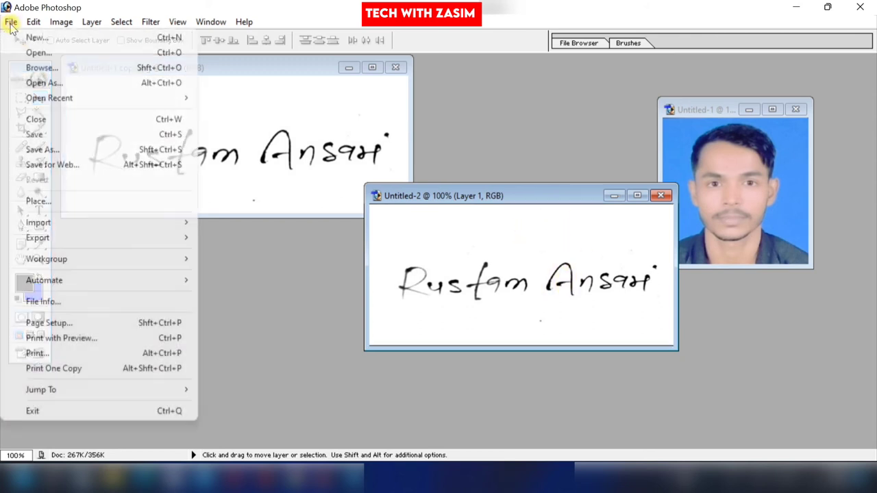
pyautogui.click(39, 150)
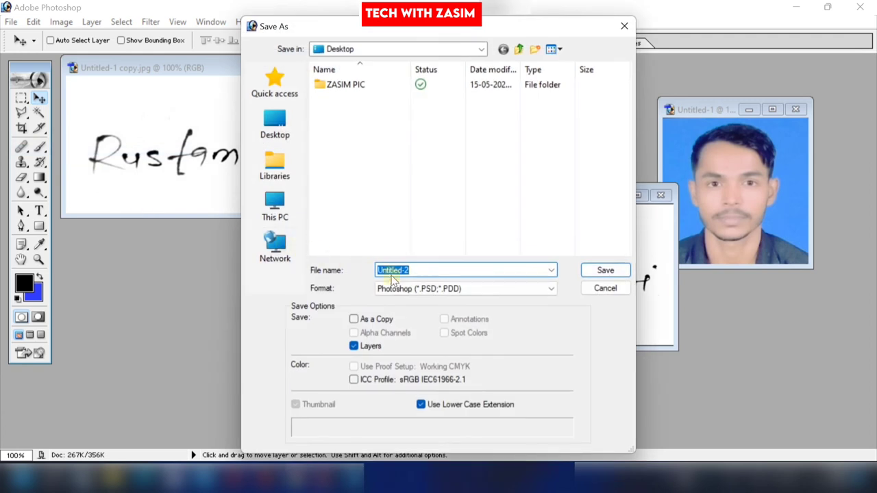
pyautogui.click(277, 136)
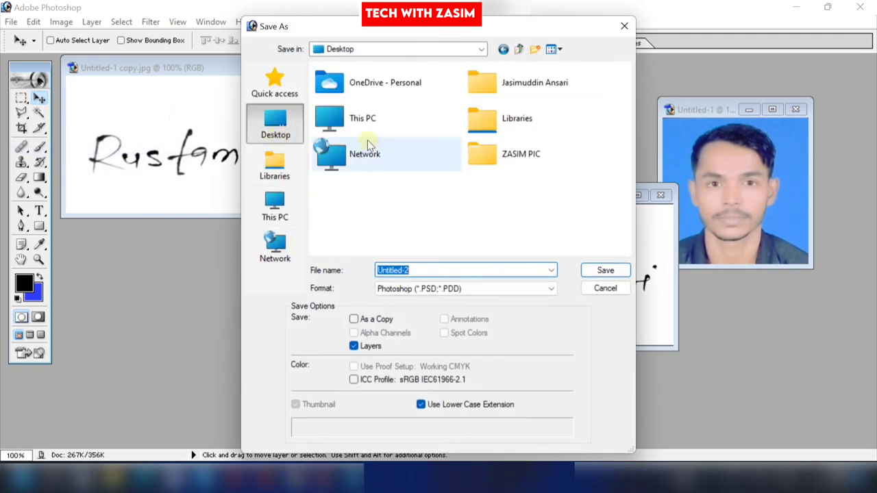
pyautogui.click(505, 289)
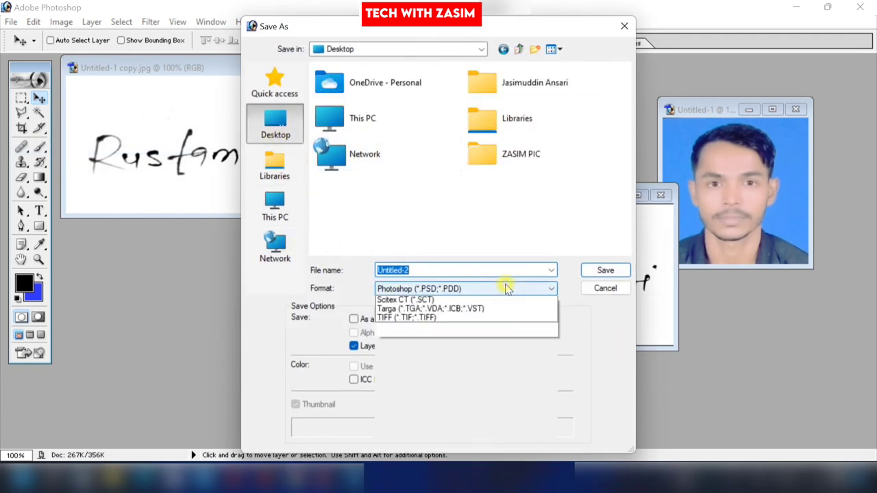
pyautogui.click(484, 355)
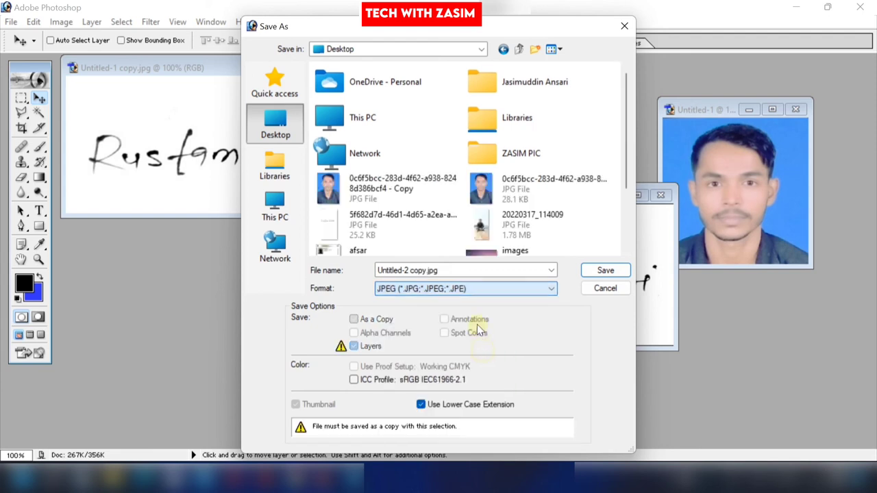
pyautogui.click(460, 270)
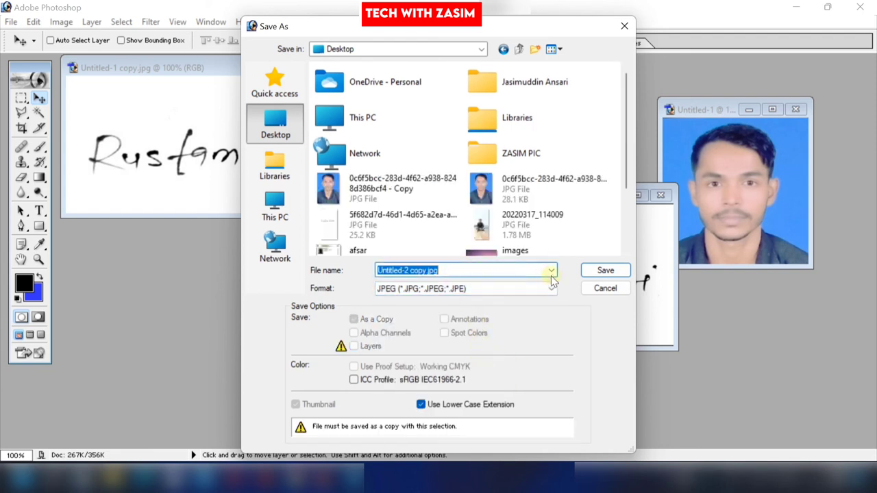
pyautogui.click(592, 273)
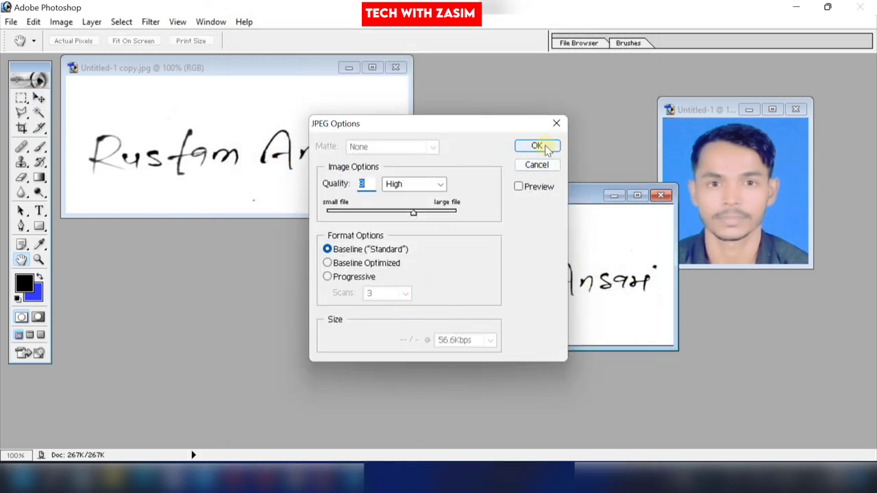
pyautogui.click(548, 145)
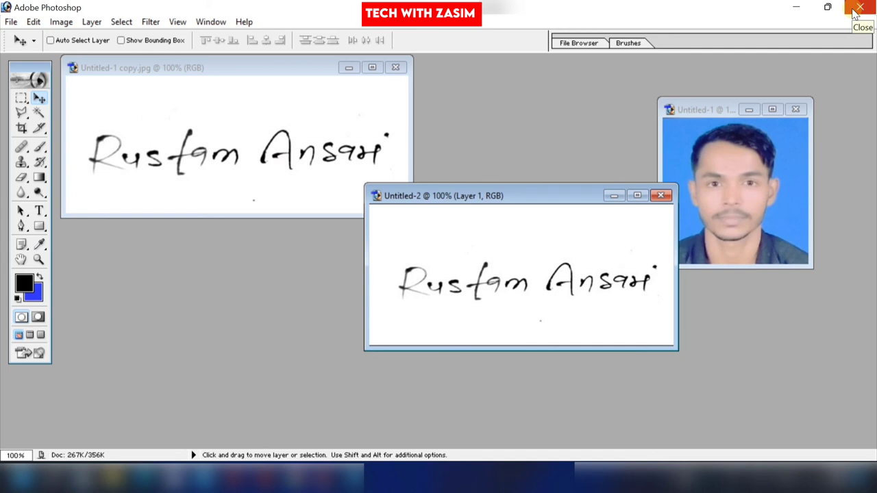
# Exit Photoshop without saving changes to the Untitled-2 and Untitled-1 documents
pyautogui.click(859, 8)
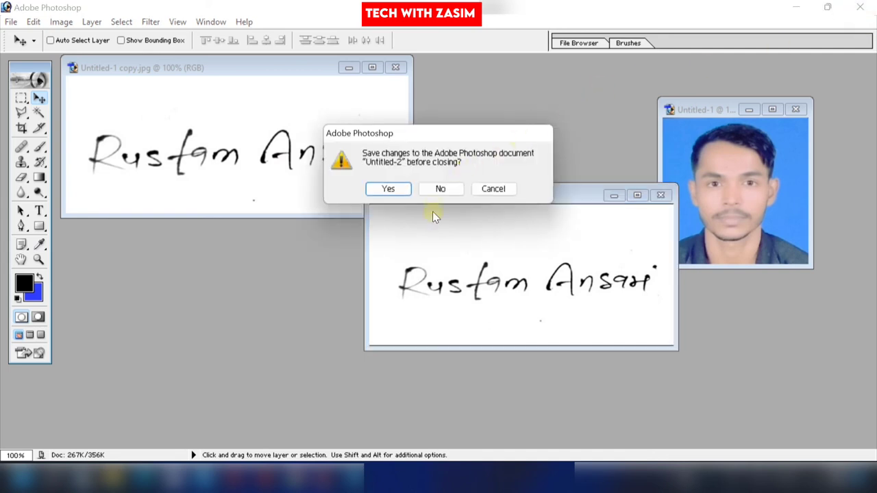
pyautogui.click(436, 192)
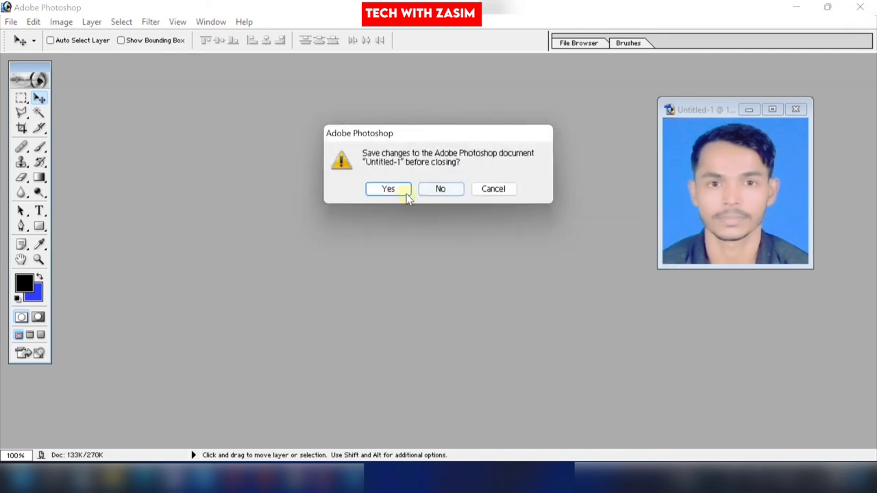
pyautogui.click(441, 190)
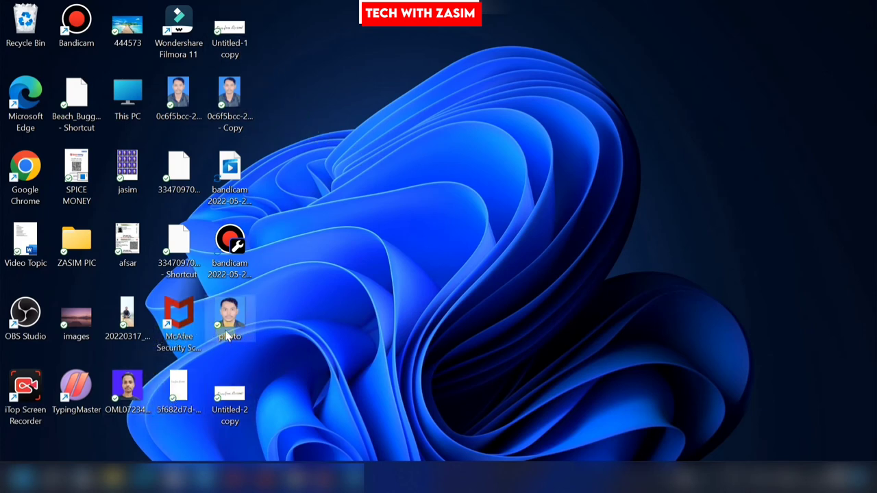
# View the saved photo image from the desktop, close it, and open the Untitled-2 copy signature image for checking
pyautogui.doubleClick(231, 321)
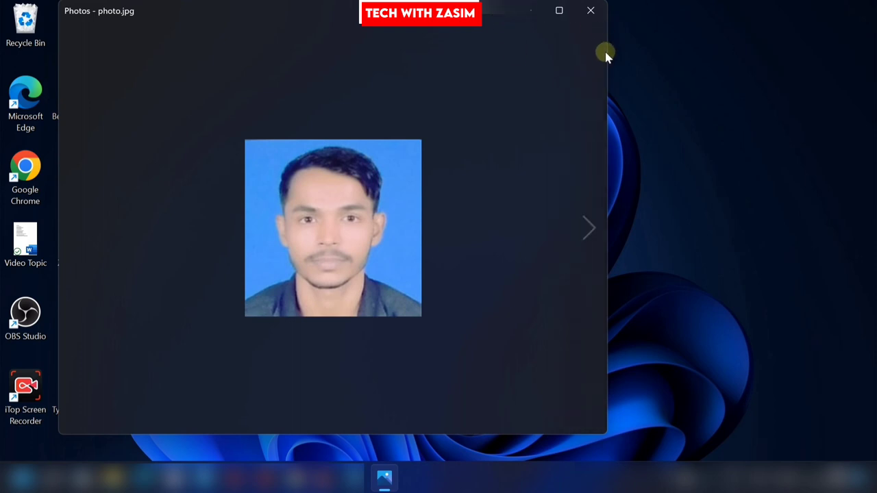
pyautogui.click(590, 10)
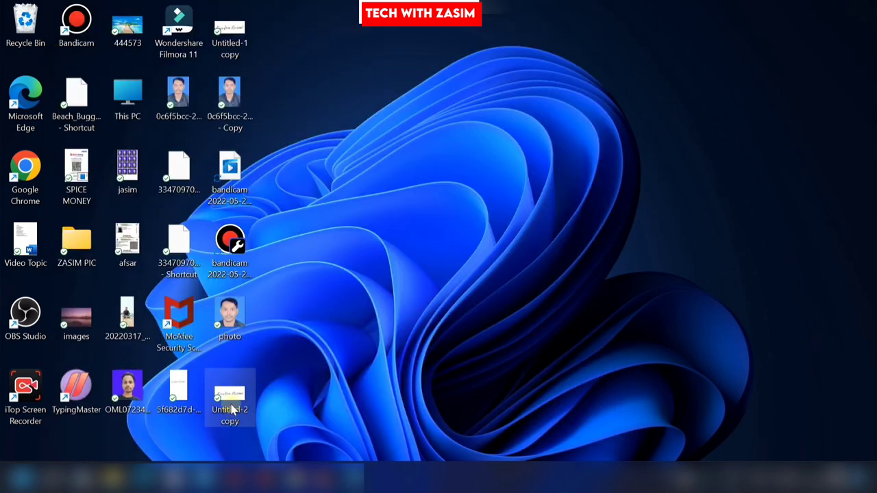
pyautogui.doubleClick(231, 404)
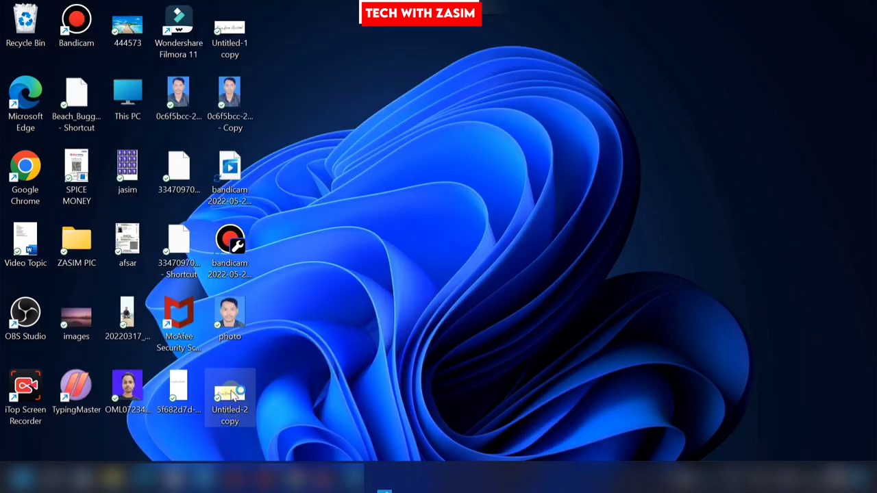